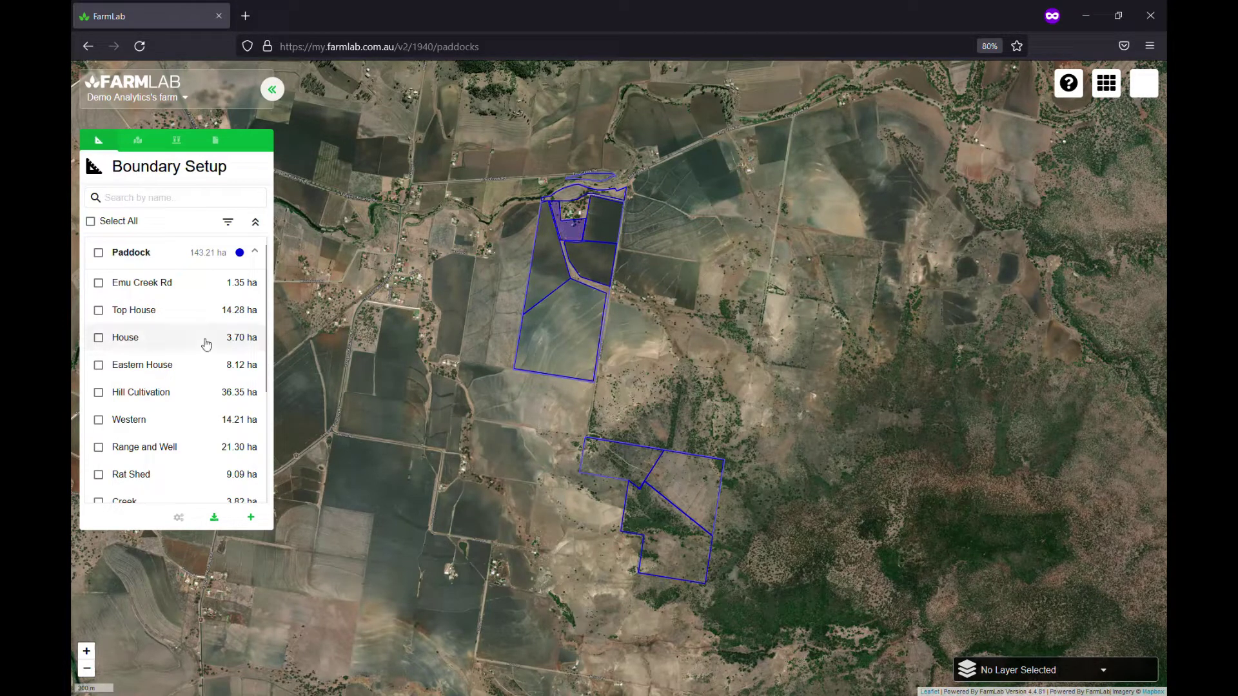
Switch from FarmLab to Farm Analytics using the apps grid menu at top right.
{"action": "scroll", "coordinate": [205, 342], "scroll_direction": "down", "scroll_amount": 3}
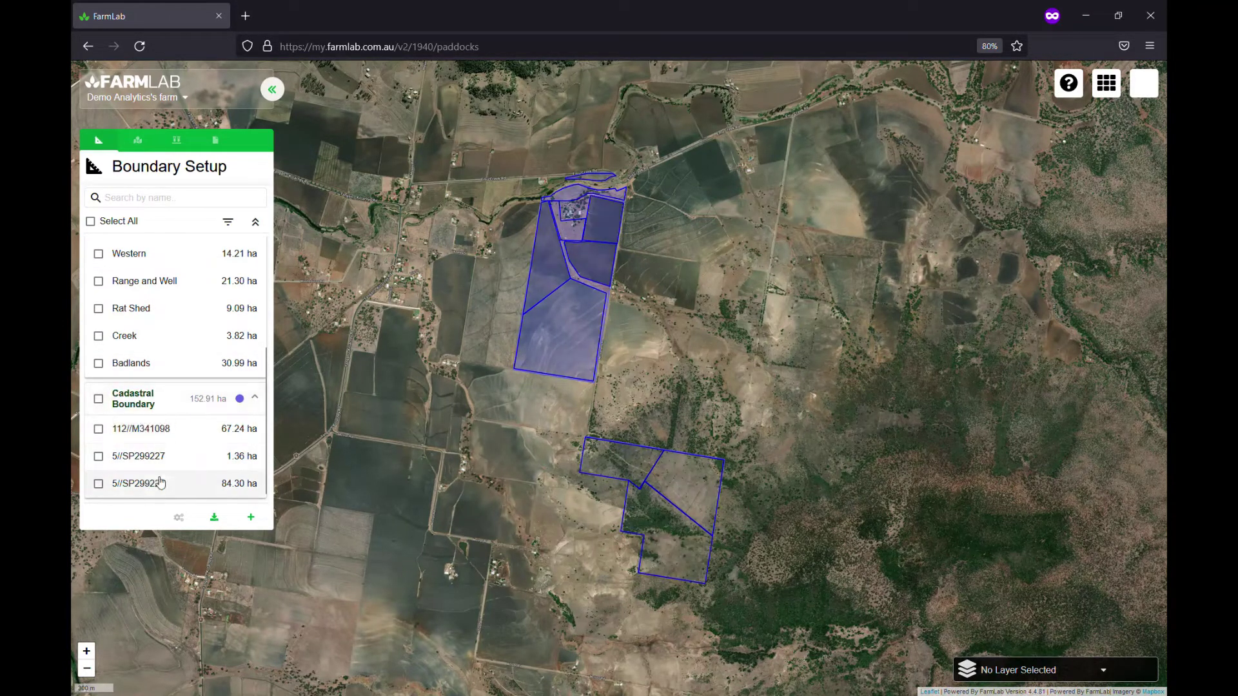
{"action": "scroll", "coordinate": [176, 429], "scroll_direction": "up", "scroll_amount": 3}
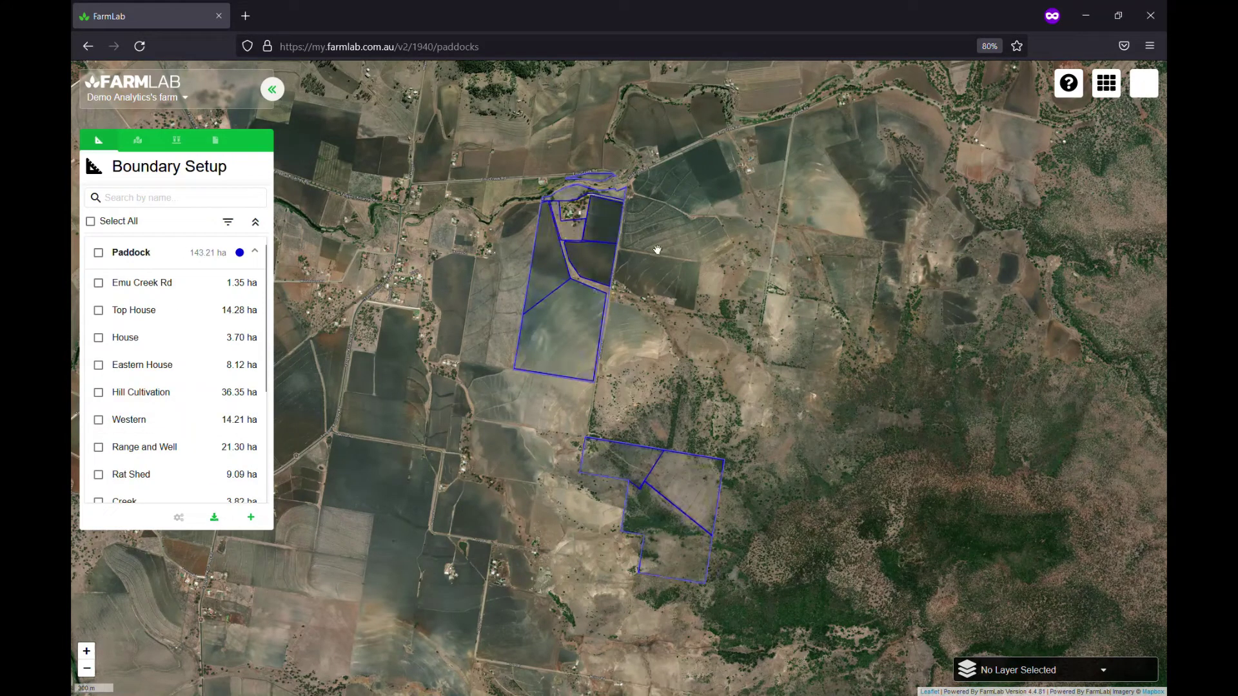
{"action": "left_click", "coordinate": [1103, 76]}
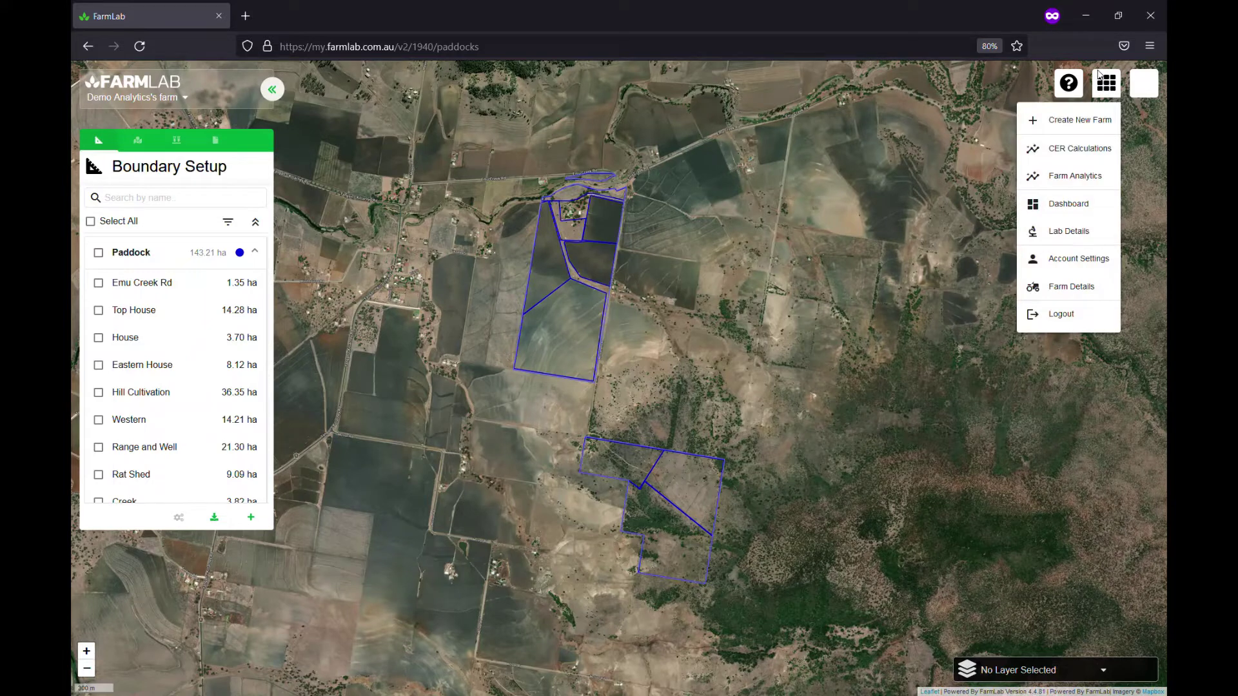
{"action": "left_click", "coordinate": [1055, 178]}
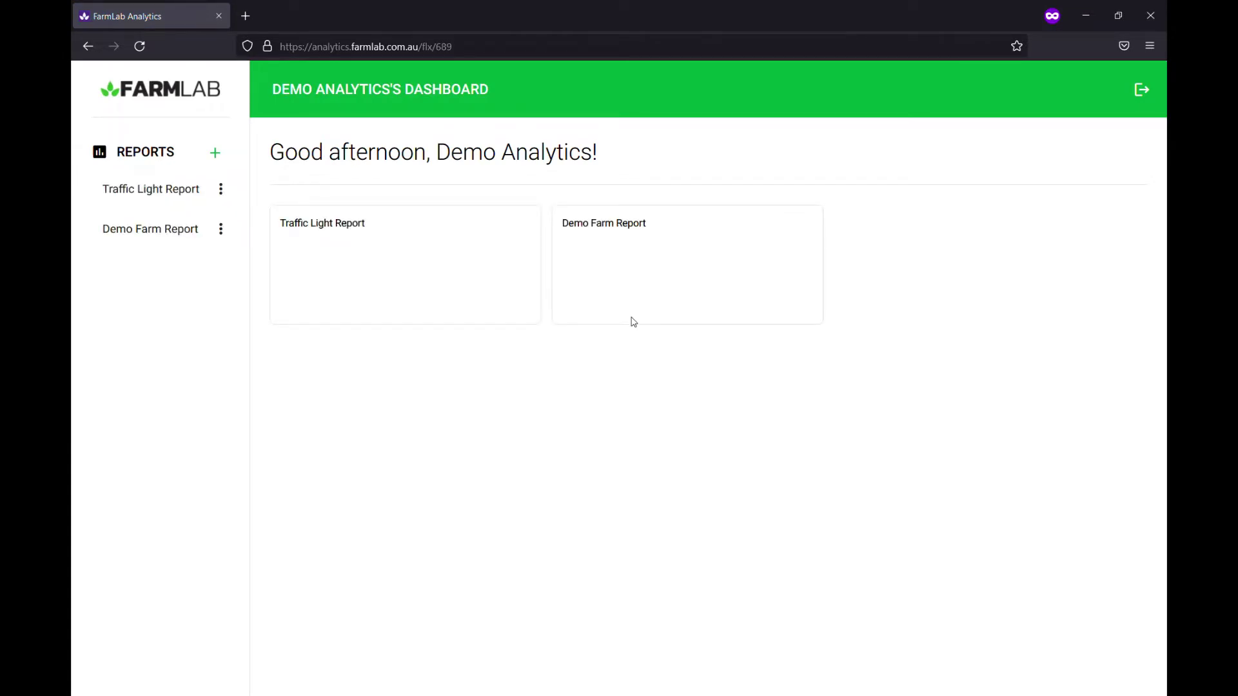
Open Demo Farm Report, delete its Carbon Estimate widget, and expand the Widgets list.
{"action": "left_click", "coordinate": [180, 229]}
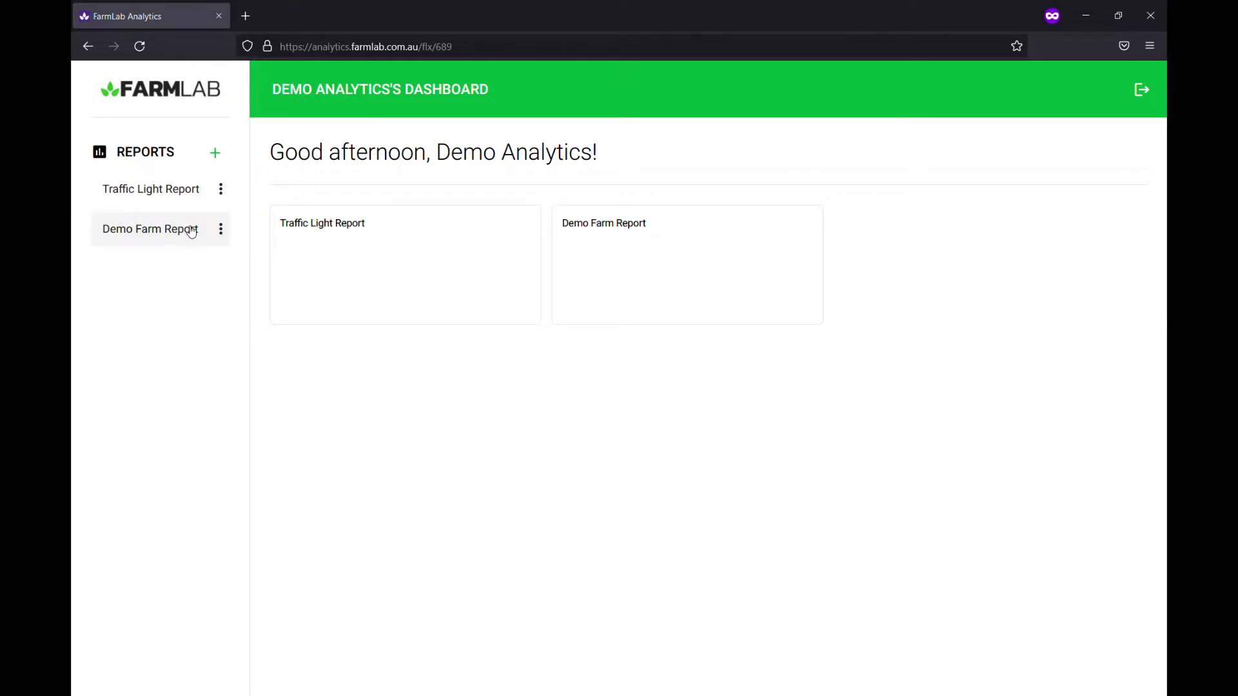
{"action": "left_click", "coordinate": [151, 236]}
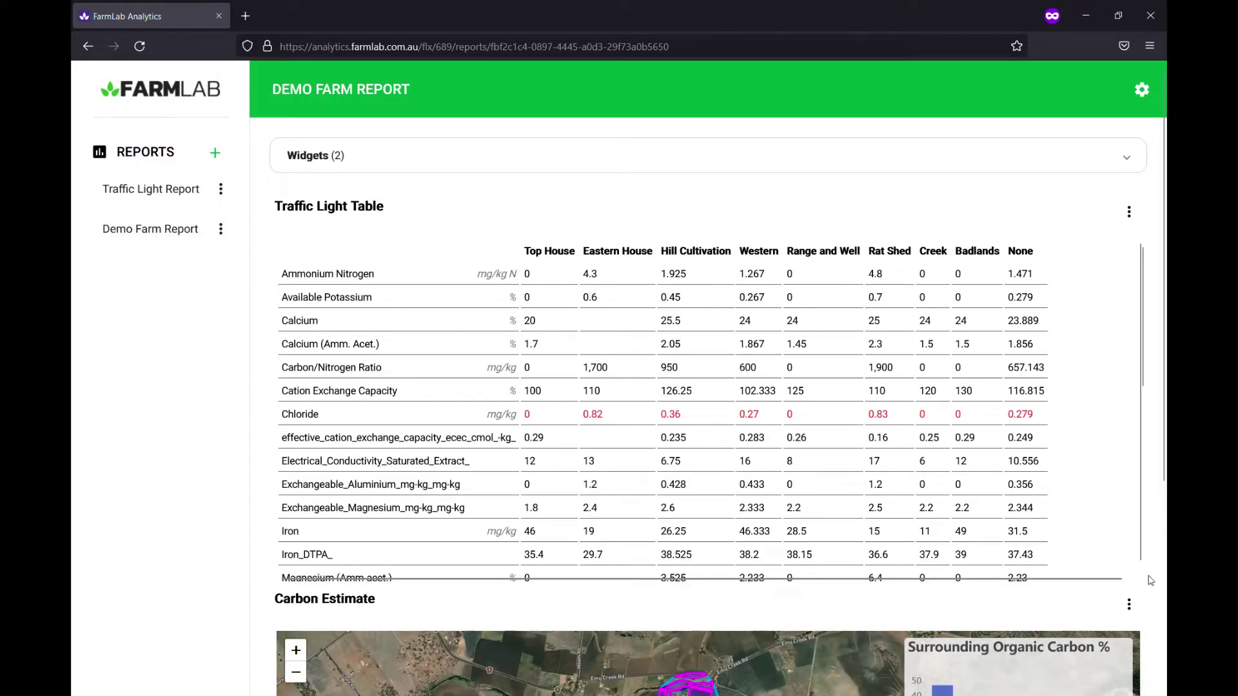
{"action": "left_click", "coordinate": [1128, 610]}
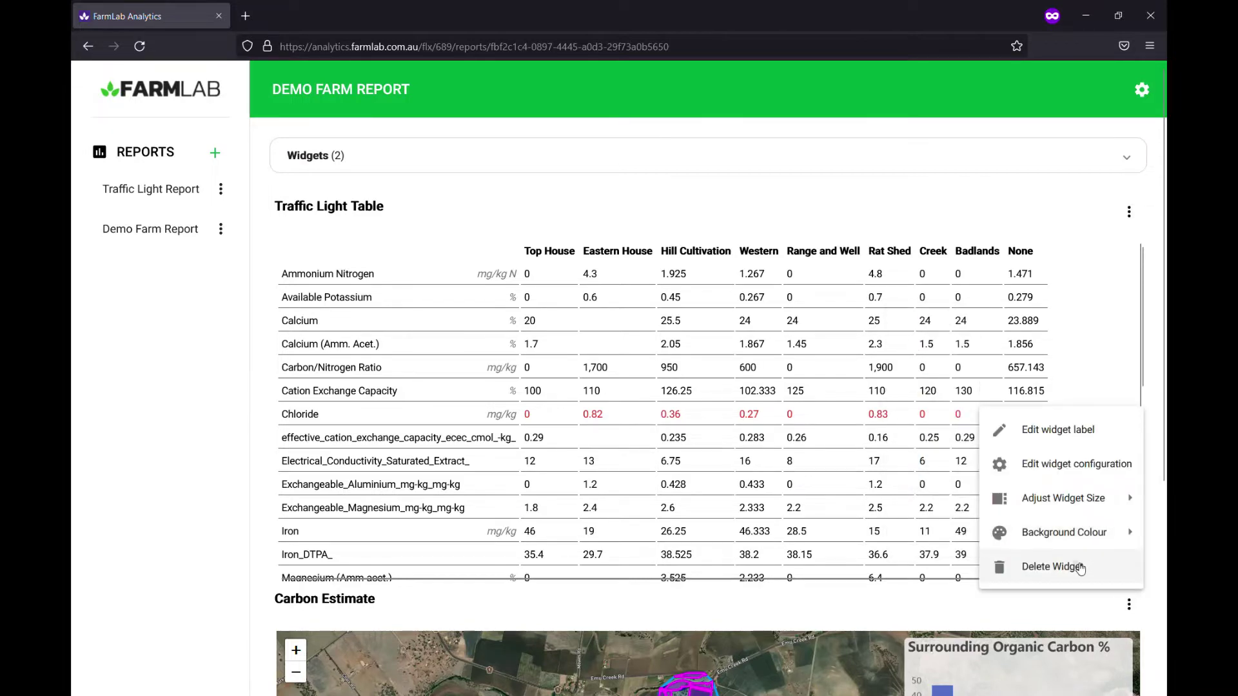
{"action": "left_click", "coordinate": [1053, 567]}
{"action": "left_click", "coordinate": [337, 248]}
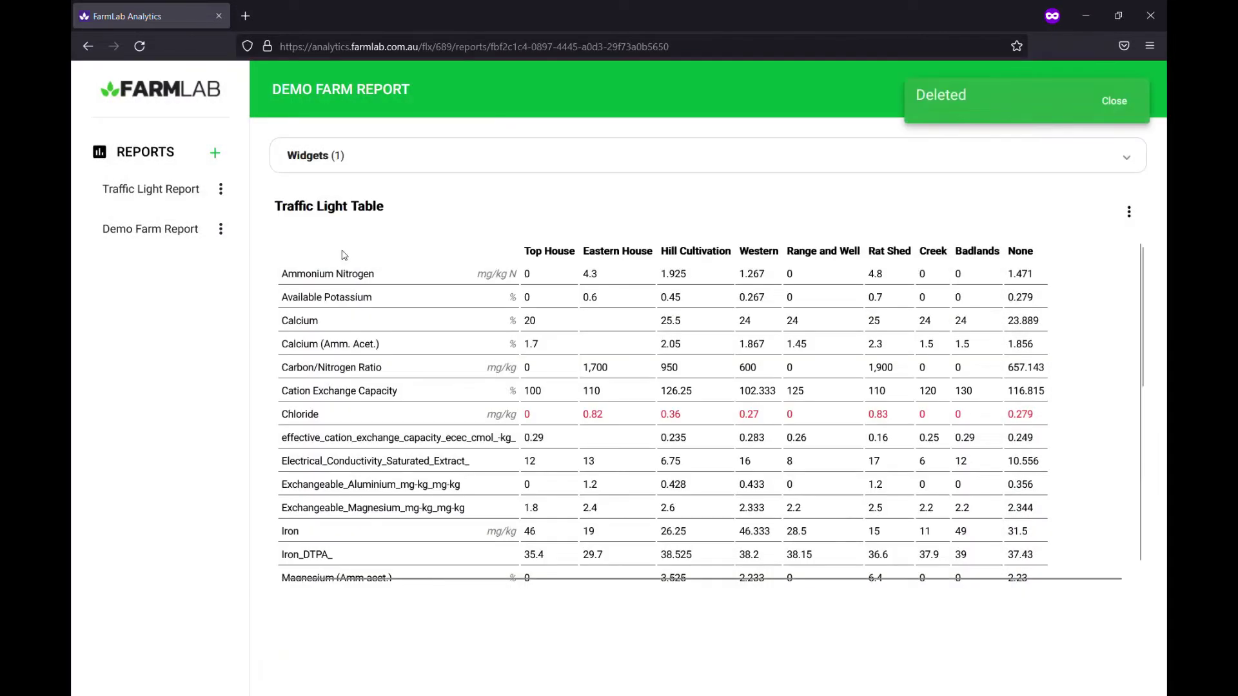
{"action": "left_click", "coordinate": [335, 161]}
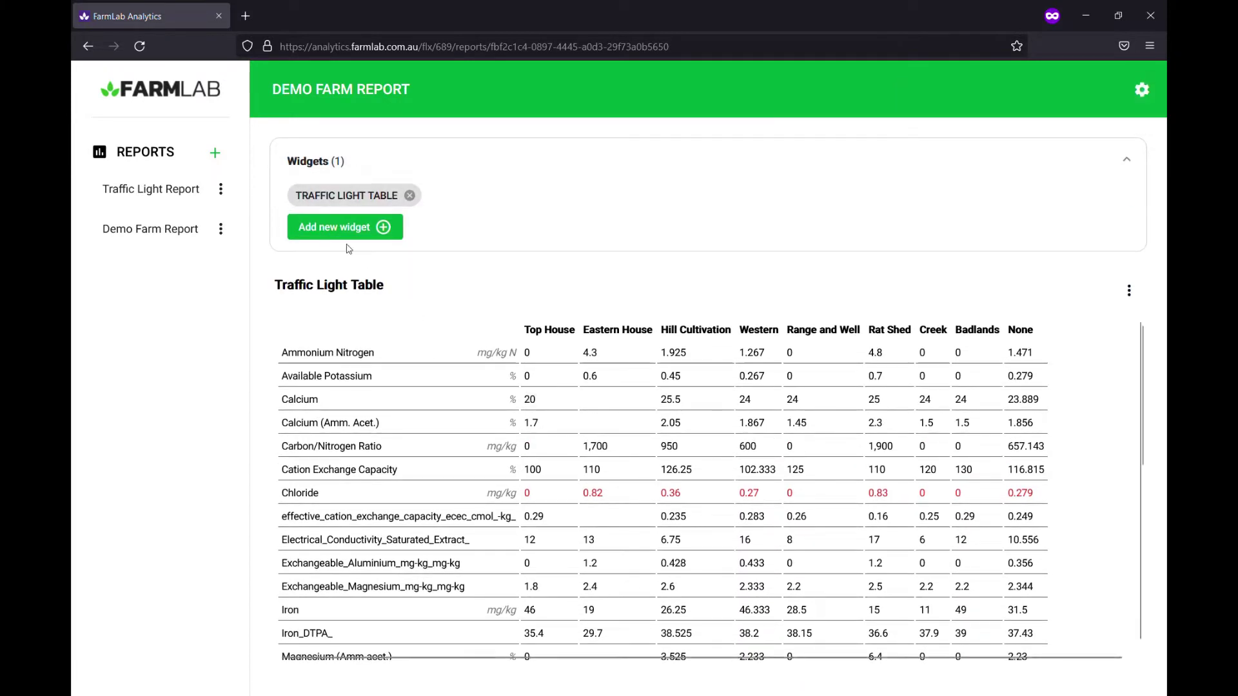
Add a CSIRO LOOC-C widget named 'Carbon Estimate Farm 1' to Demo Farm Report.
{"action": "left_click", "coordinate": [361, 231]}
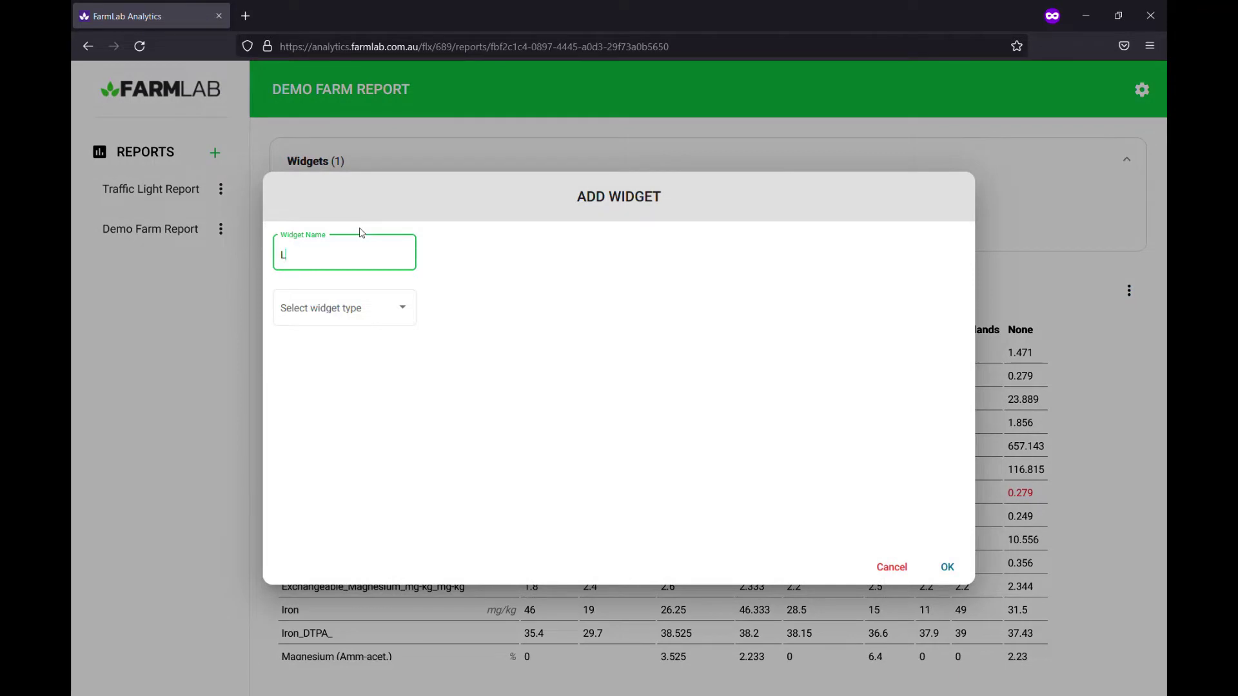
{"action": "type", "text": "Carbon Estimate Farm 1"}
{"action": "left_click", "coordinate": [348, 308]}
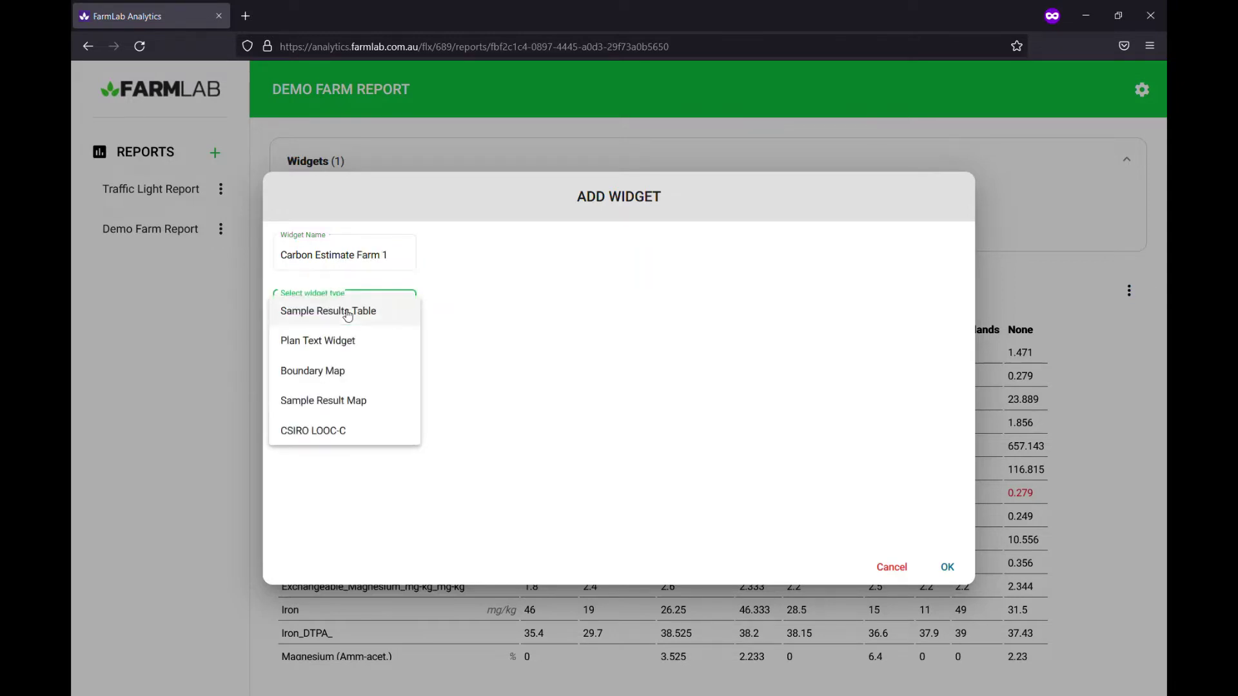
{"action": "left_click", "coordinate": [317, 436]}
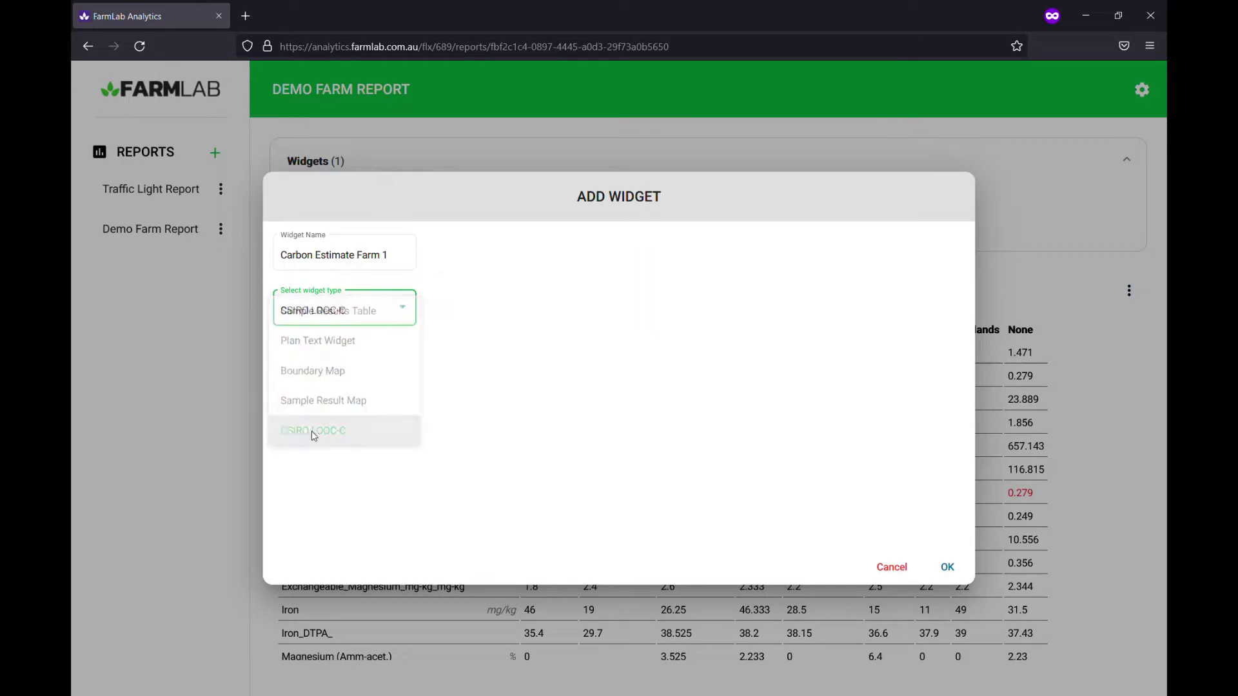
{"action": "left_click", "coordinate": [964, 568]}
{"action": "scroll", "coordinate": [1150, 507], "scroll_direction": "down", "scroll_amount": 5}
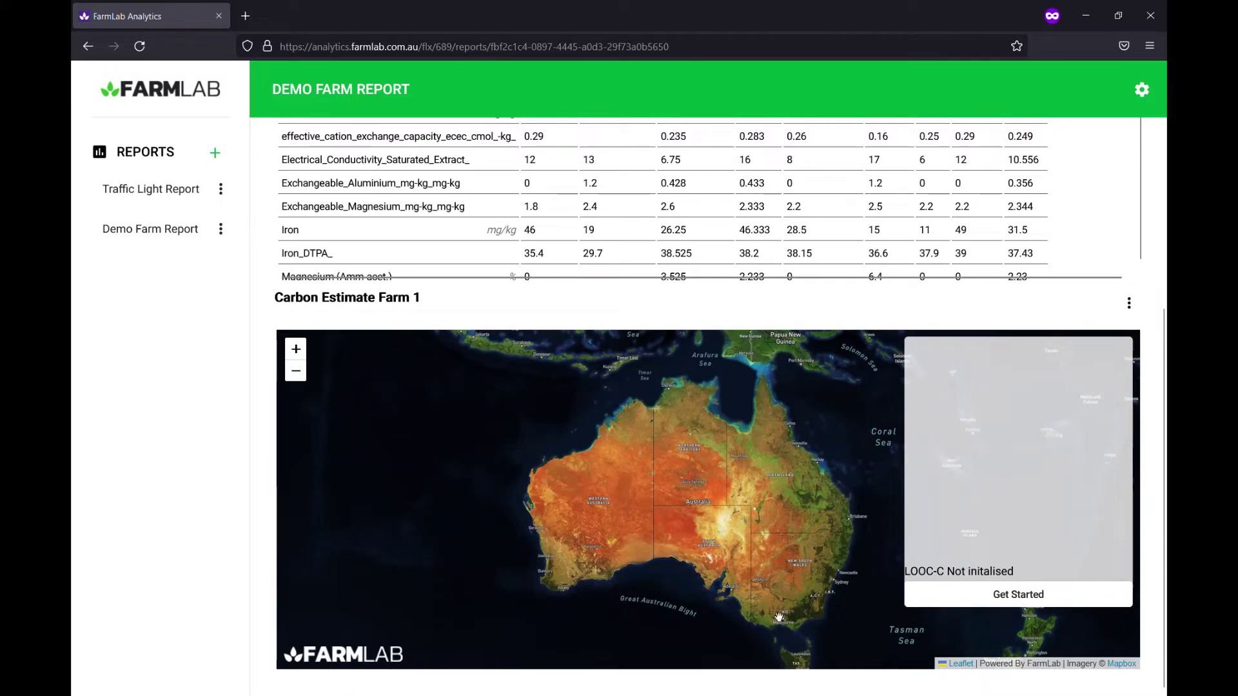
In Carbon Estimate Farm 1's configuration, select Demo Analytics's farm as the Farm.
{"action": "left_click", "coordinate": [1129, 303]}
{"action": "left_click", "coordinate": [1063, 372]}
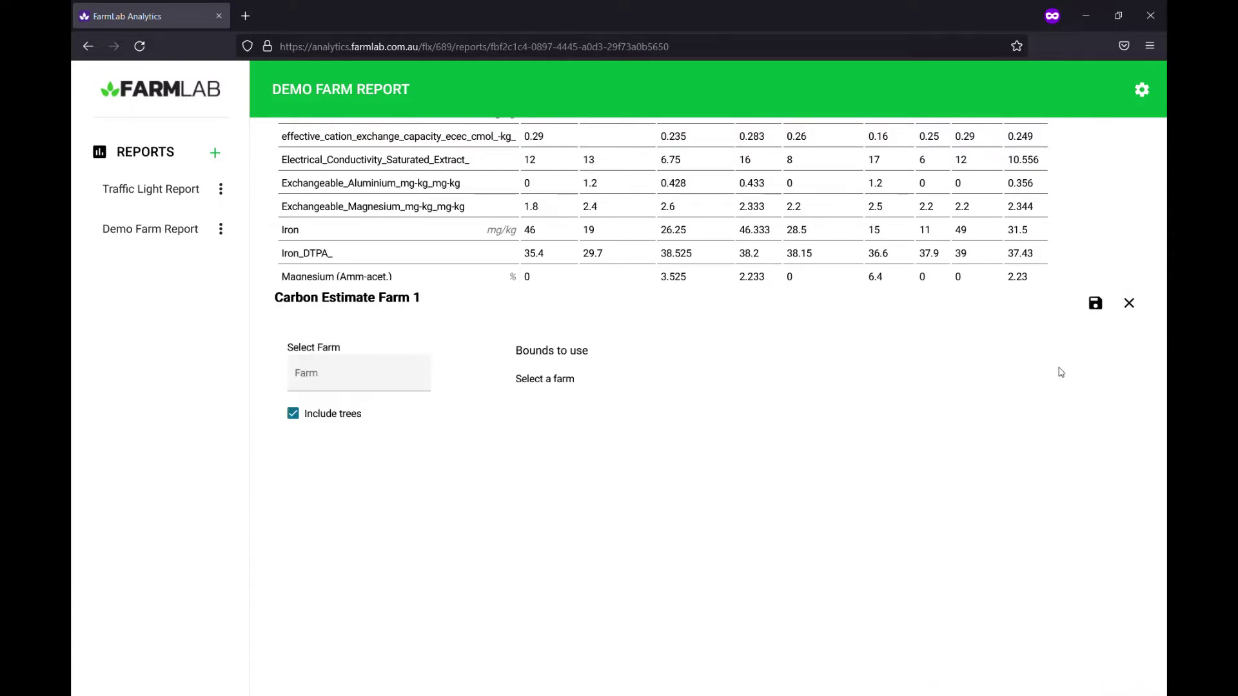
{"action": "left_click", "coordinate": [330, 380]}
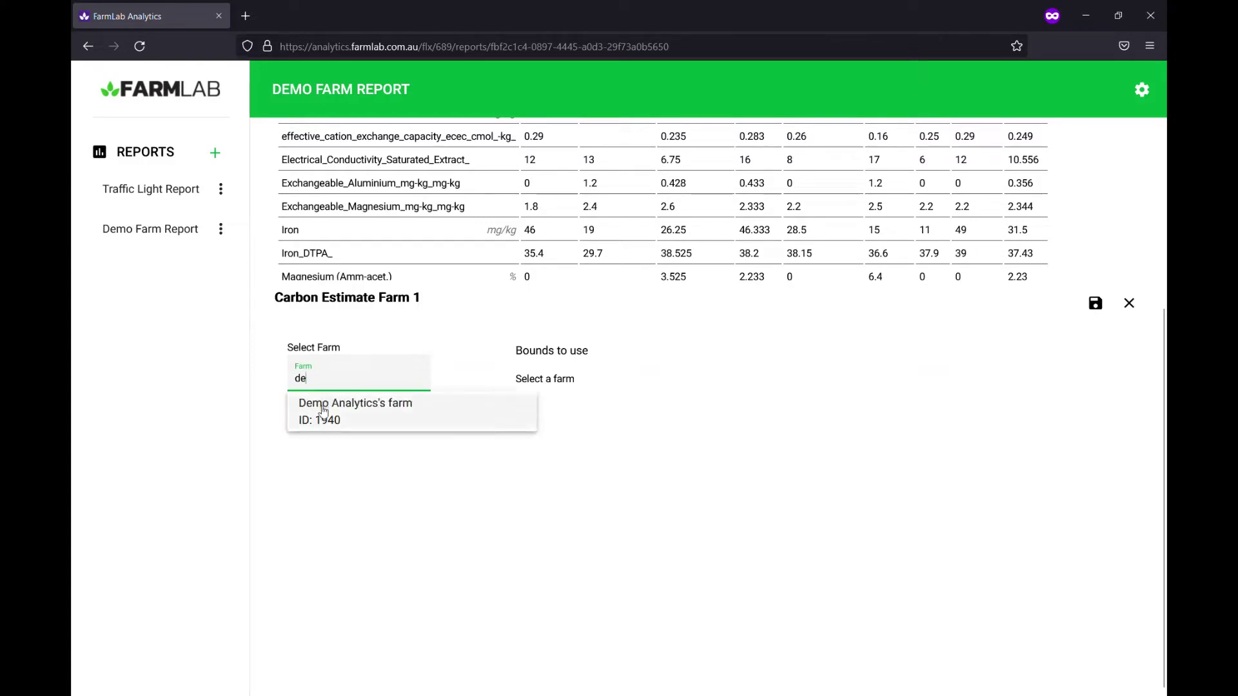
{"action": "left_click", "coordinate": [323, 414]}
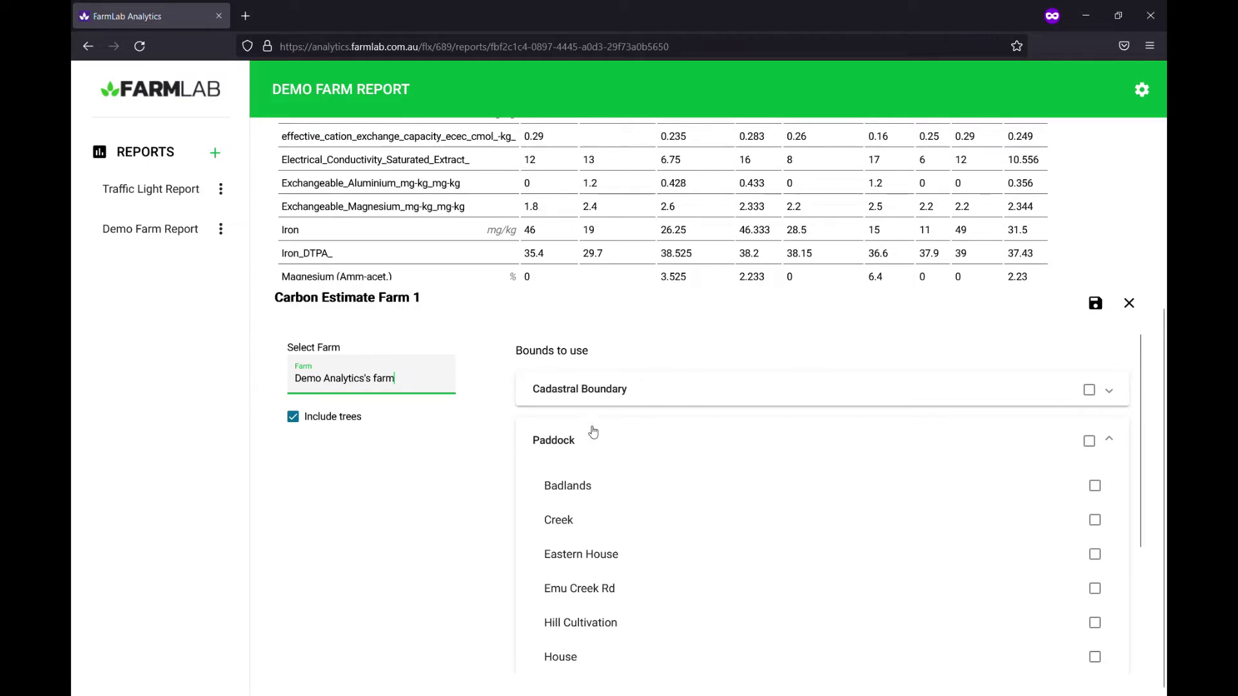
Use all three cadastral boundary lots as bounds and save the widget settings.
{"action": "left_click", "coordinate": [887, 396]}
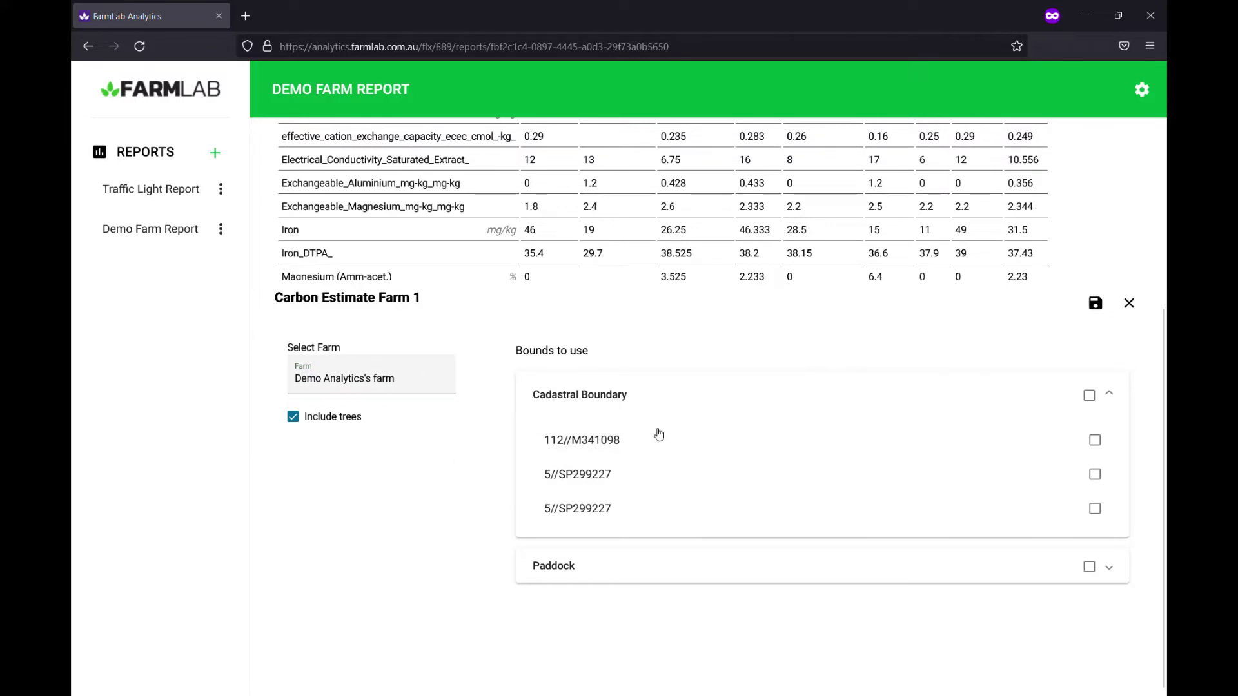
{"action": "left_click", "coordinate": [1089, 395]}
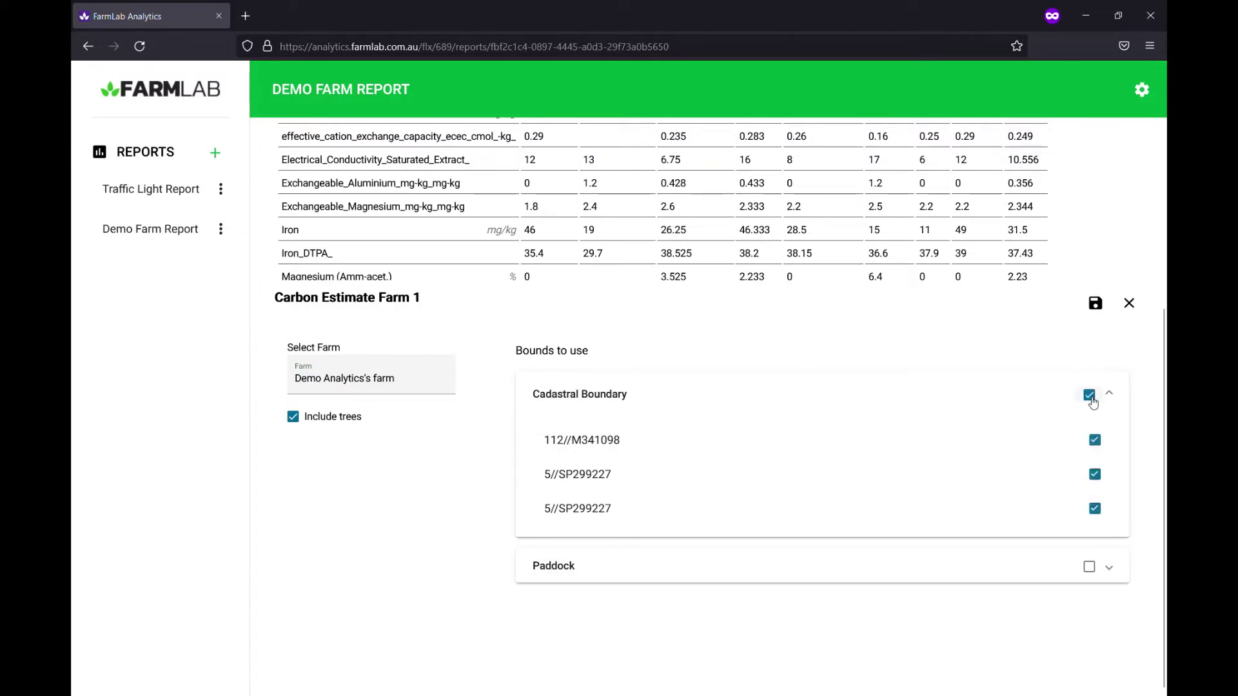
{"action": "left_click", "coordinate": [1096, 305]}
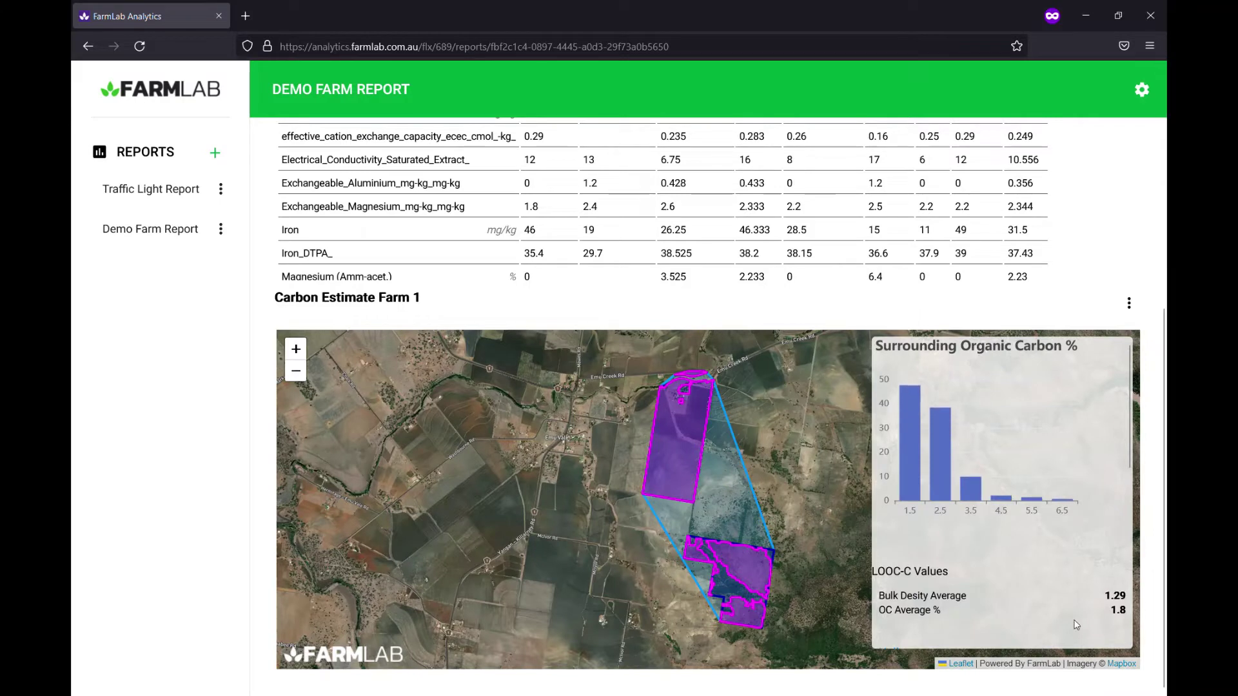
Zoom in on the southern paddocks and check the Hull 285.834, Paddocks 152.579 and No Tree Cover 128.802 areas.
{"action": "scroll", "coordinate": [996, 579], "scroll_direction": "down", "scroll_amount": 2}
{"action": "scroll", "coordinate": [996, 580], "scroll_direction": "up", "scroll_amount": 2}
{"action": "scroll", "coordinate": [740, 590], "scroll_direction": "up", "scroll_amount": 1}
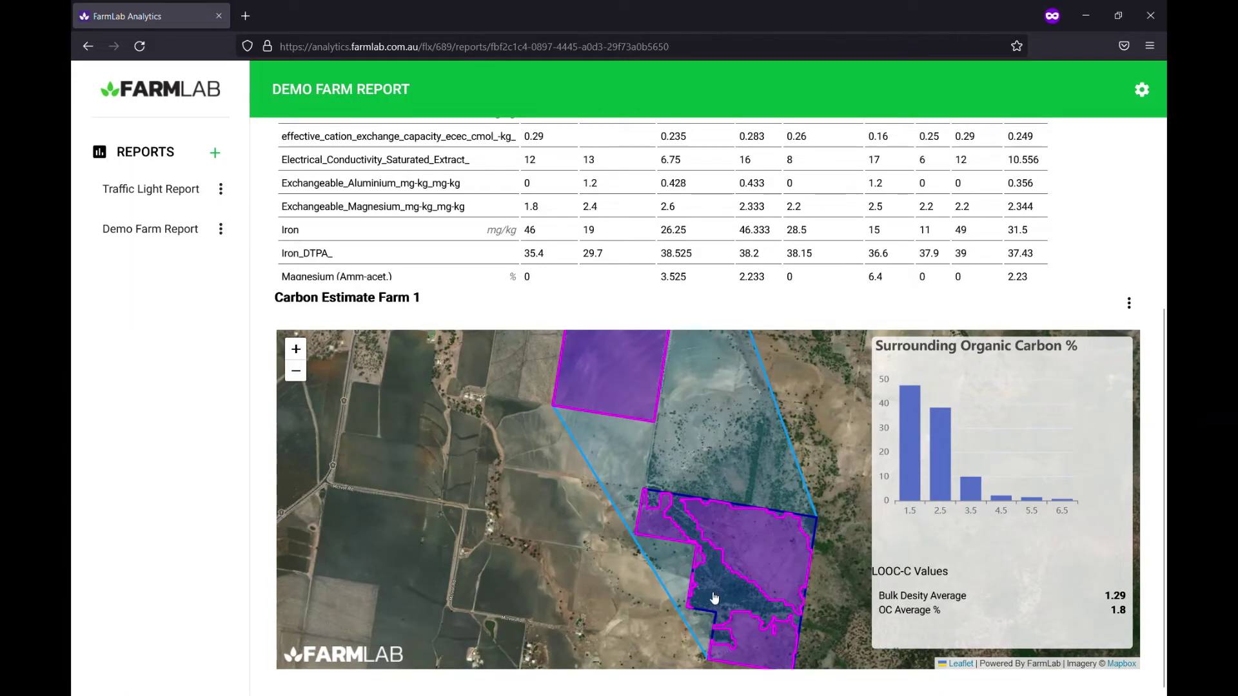
{"action": "scroll", "coordinate": [914, 586], "scroll_direction": "down", "scroll_amount": 3}
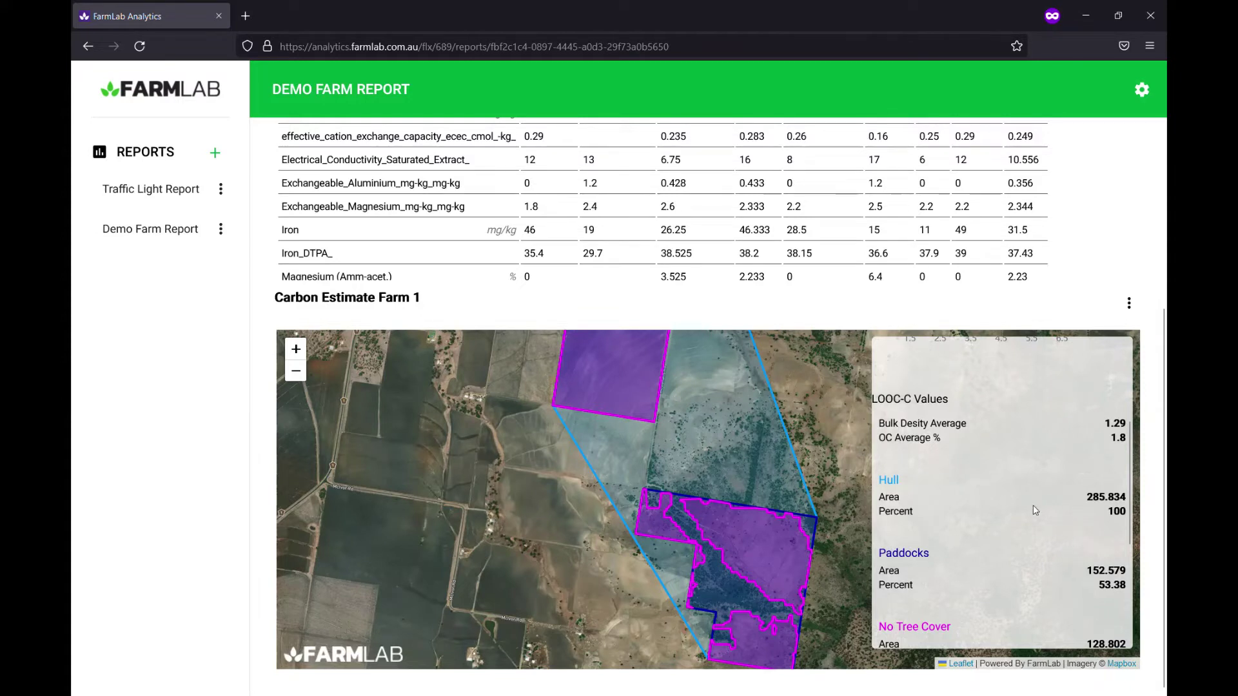
{"action": "scroll", "coordinate": [1079, 573], "scroll_direction": "down", "scroll_amount": 1}
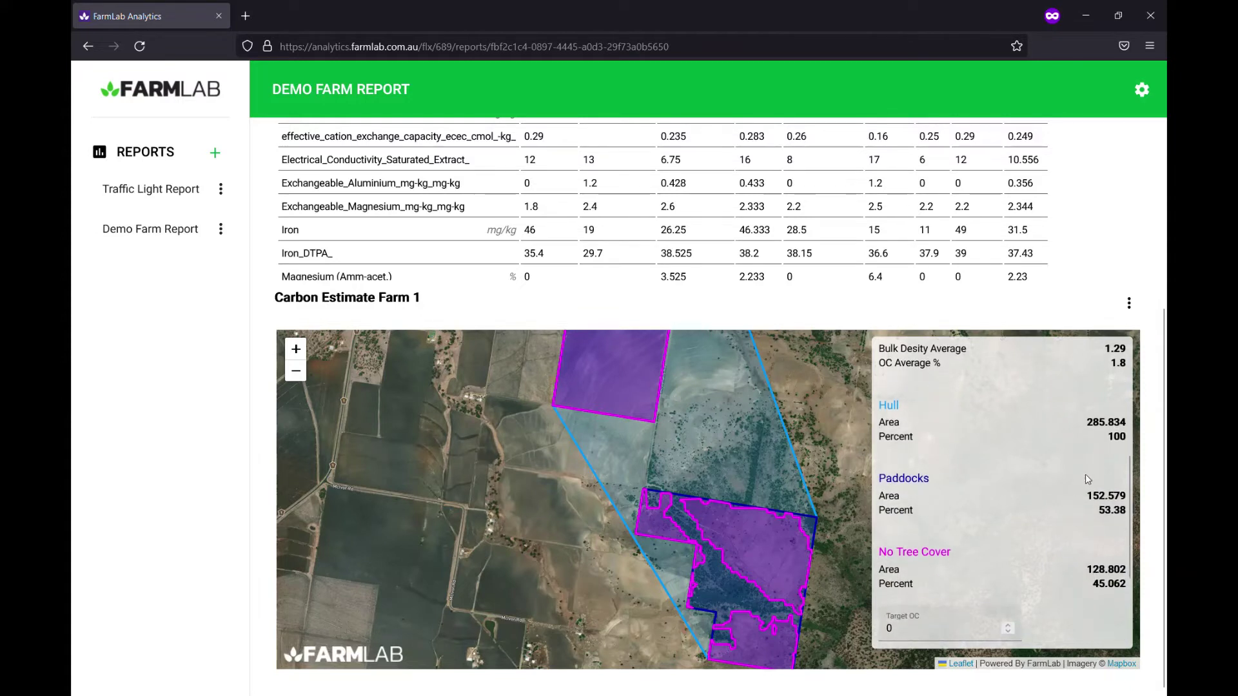
{"action": "left_click_drag", "start_coordinate": [1087, 496], "coordinate": [1125, 497]}
{"action": "left_click_drag", "start_coordinate": [1086, 571], "coordinate": [1129, 572]}
{"action": "scroll", "coordinate": [1016, 515], "scroll_direction": "up", "scroll_amount": 1}
{"action": "scroll", "coordinate": [1016, 521], "scroll_direction": "down", "scroll_amount": 4}
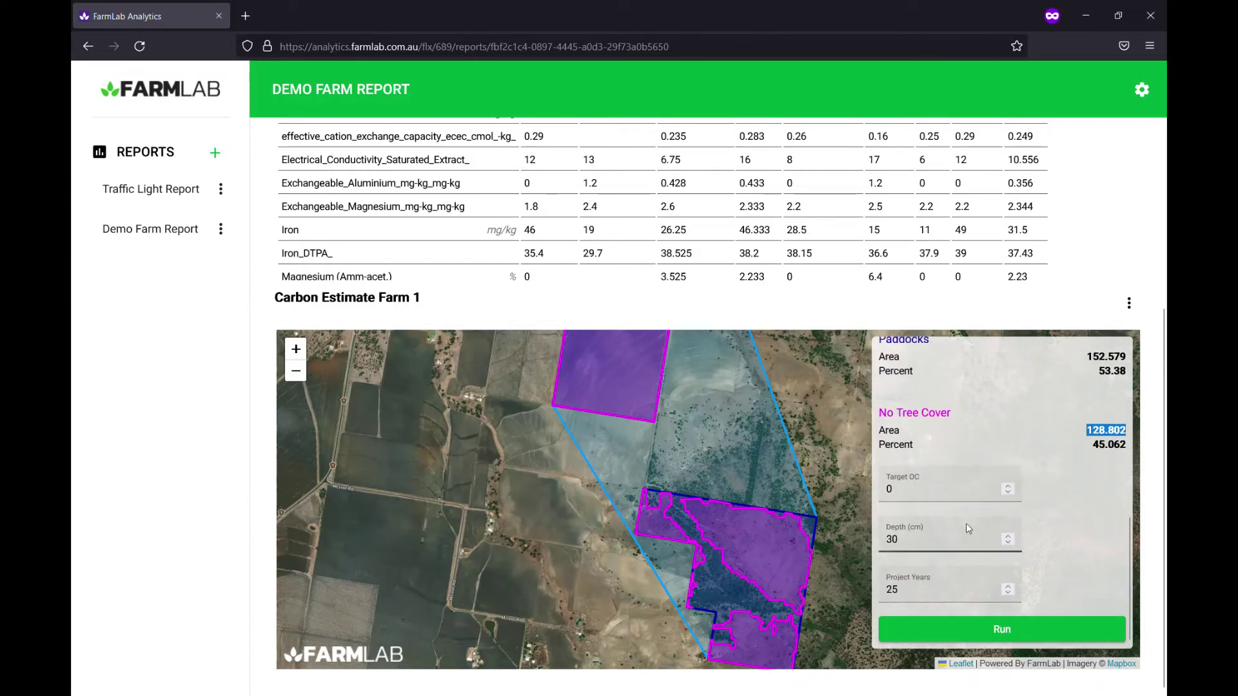
{"action": "scroll", "coordinate": [1032, 483], "scroll_direction": "up", "scroll_amount": 4}
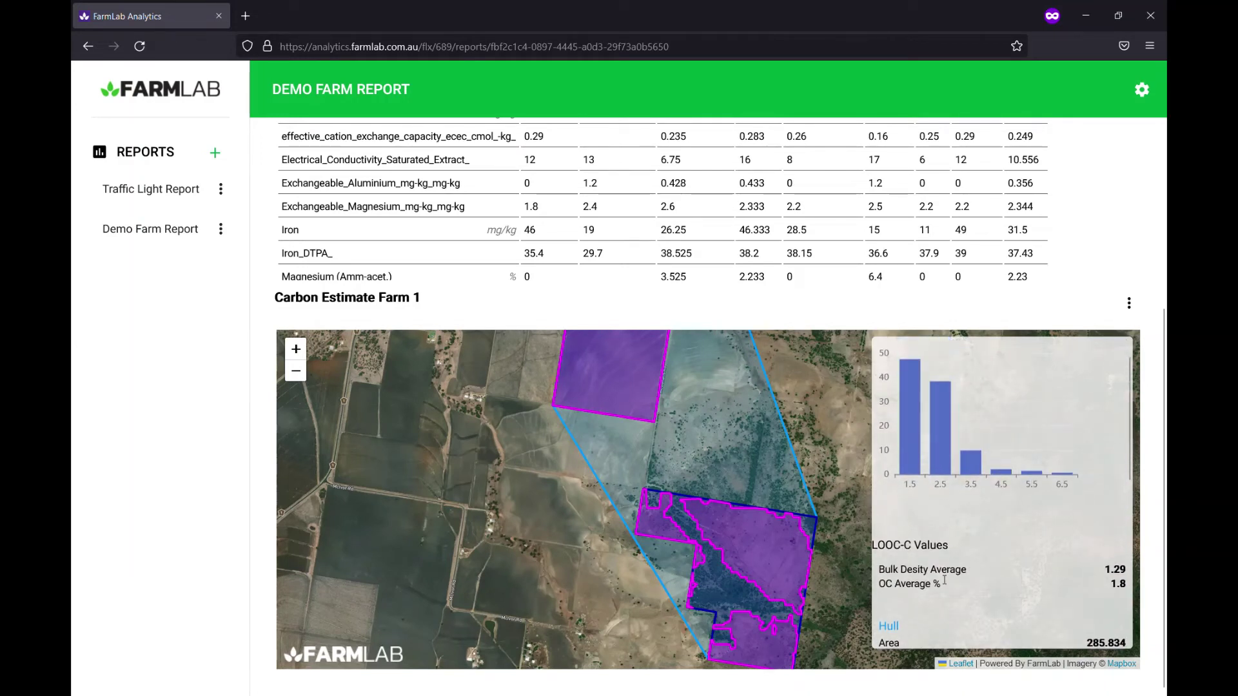
Zoom out to the whole farm and inspect the Surrounding Organic Carbon % chart, including the 1.5 bar.
{"action": "left_click_drag", "start_coordinate": [879, 584], "coordinate": [897, 586]}
{"action": "left_click", "coordinate": [900, 587]}
{"action": "scroll", "coordinate": [760, 500], "scroll_direction": "down", "scroll_amount": 1}
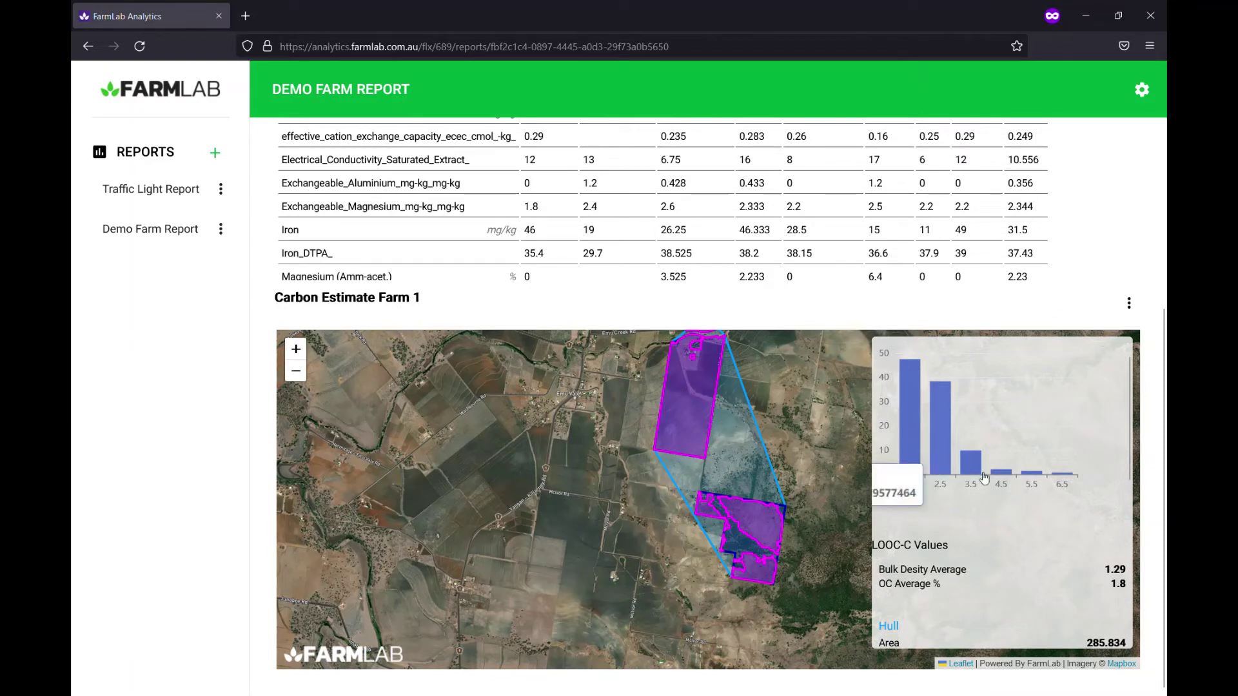
{"action": "scroll", "coordinate": [928, 451], "scroll_direction": "up", "scroll_amount": 1}
{"action": "mouse_move", "coordinate": [925, 422]}
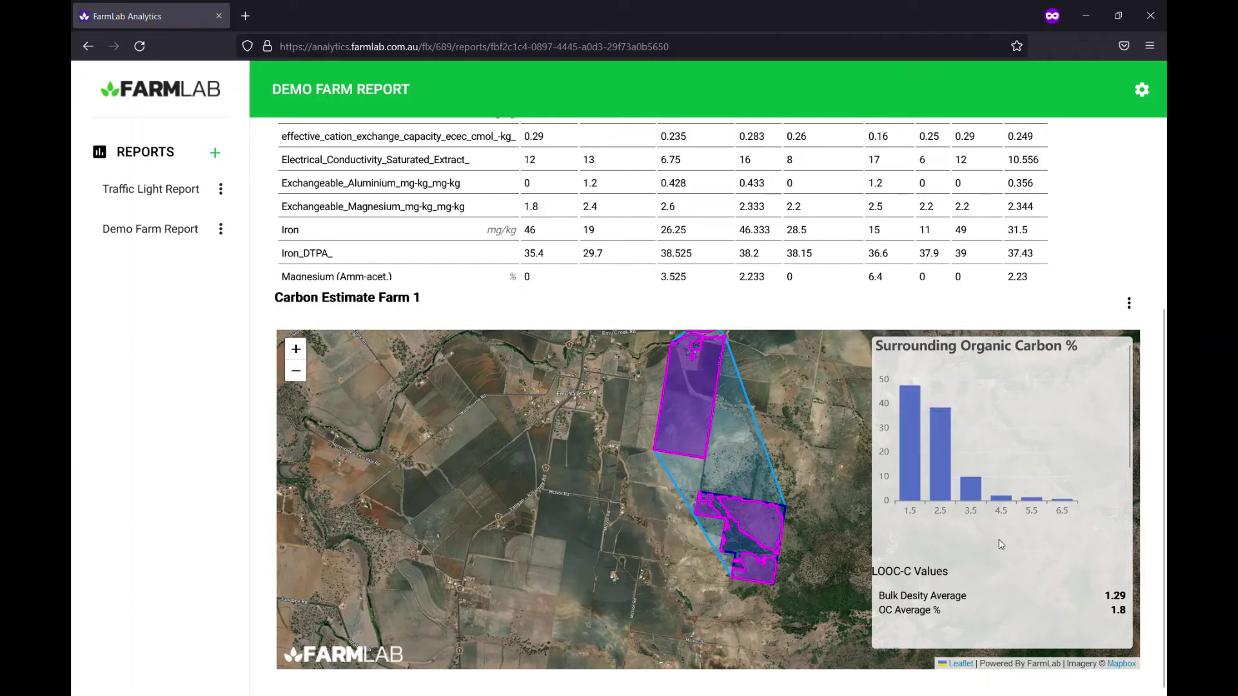
{"action": "mouse_move", "coordinate": [909, 501]}
{"action": "scroll", "coordinate": [1051, 566], "scroll_direction": "down", "scroll_amount": 7}
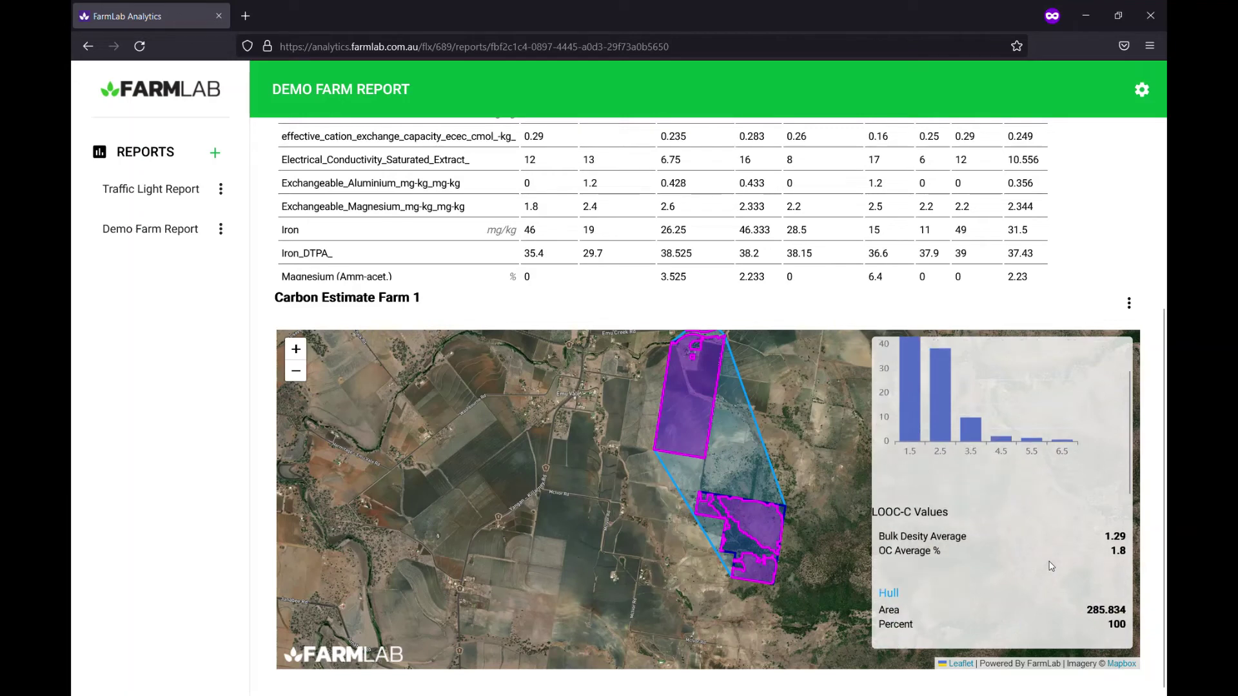
Set Target OC to 2 and run the estimate, giving 1.135 CO2 Ha/Yr abatement.
{"action": "left_click", "coordinate": [902, 496]}
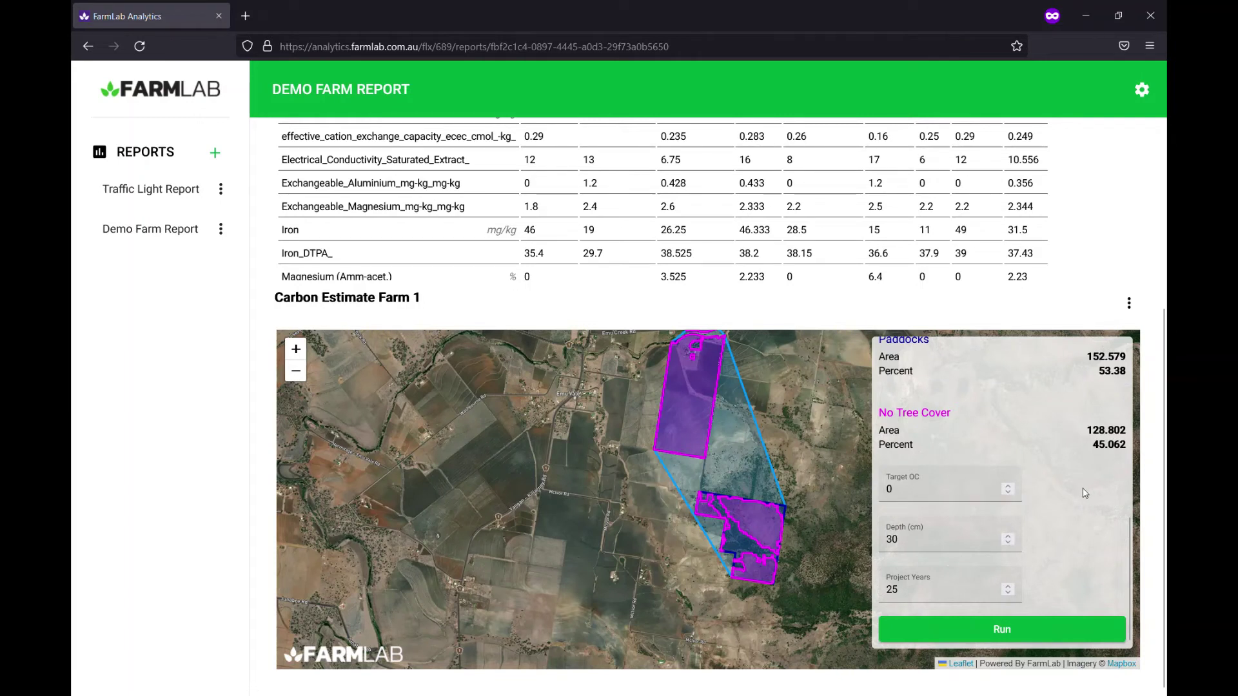
{"action": "scroll", "coordinate": [1081, 485], "scroll_direction": "up", "scroll_amount": 3}
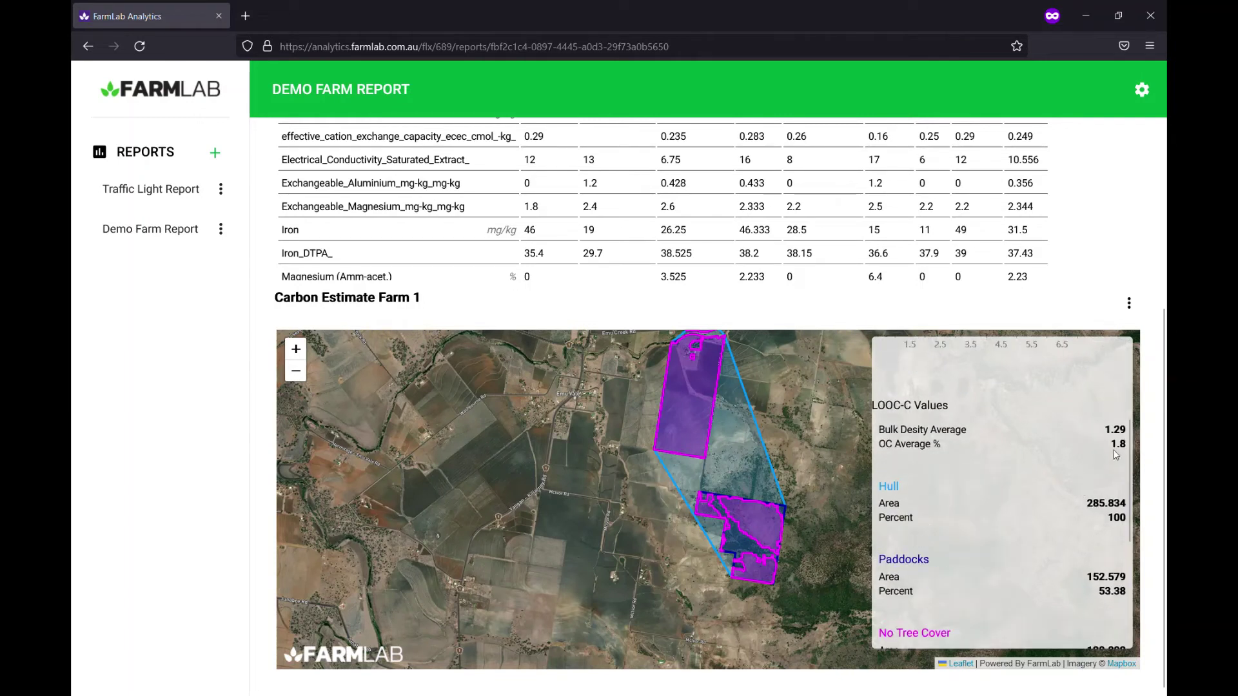
{"action": "scroll", "coordinate": [1033, 516], "scroll_direction": "down", "scroll_amount": 3}
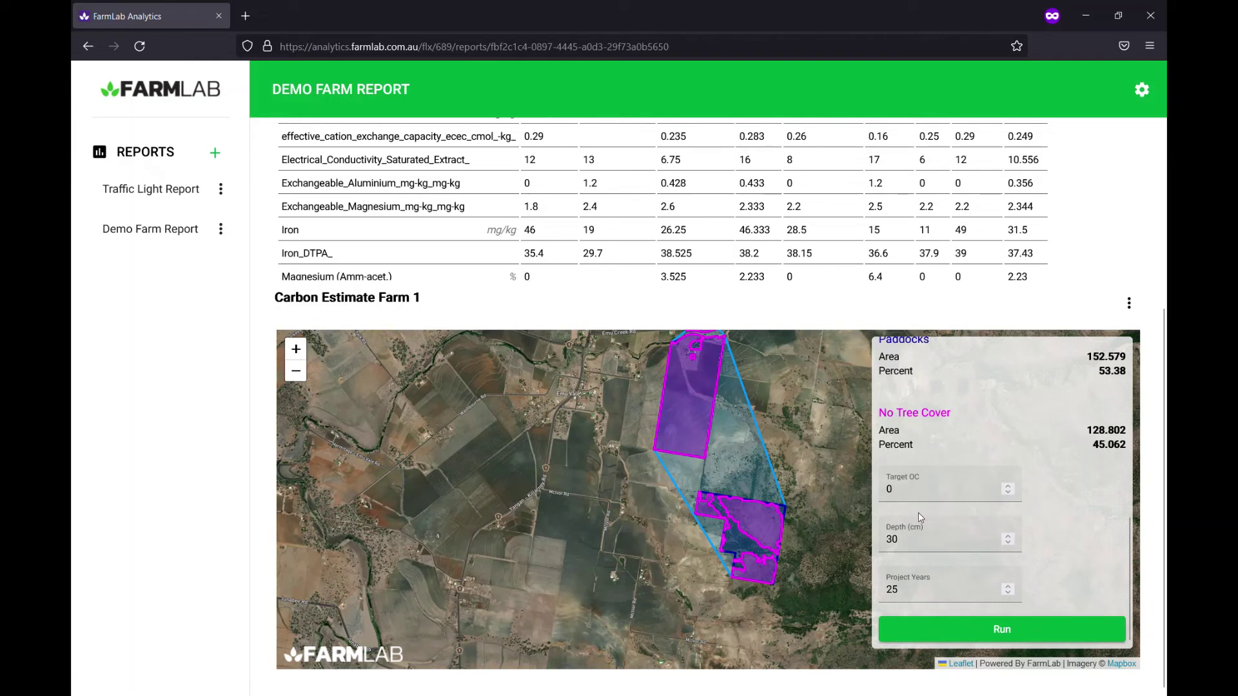
{"action": "double_click", "coordinate": [889, 490]}
{"action": "type", "text": "2"}
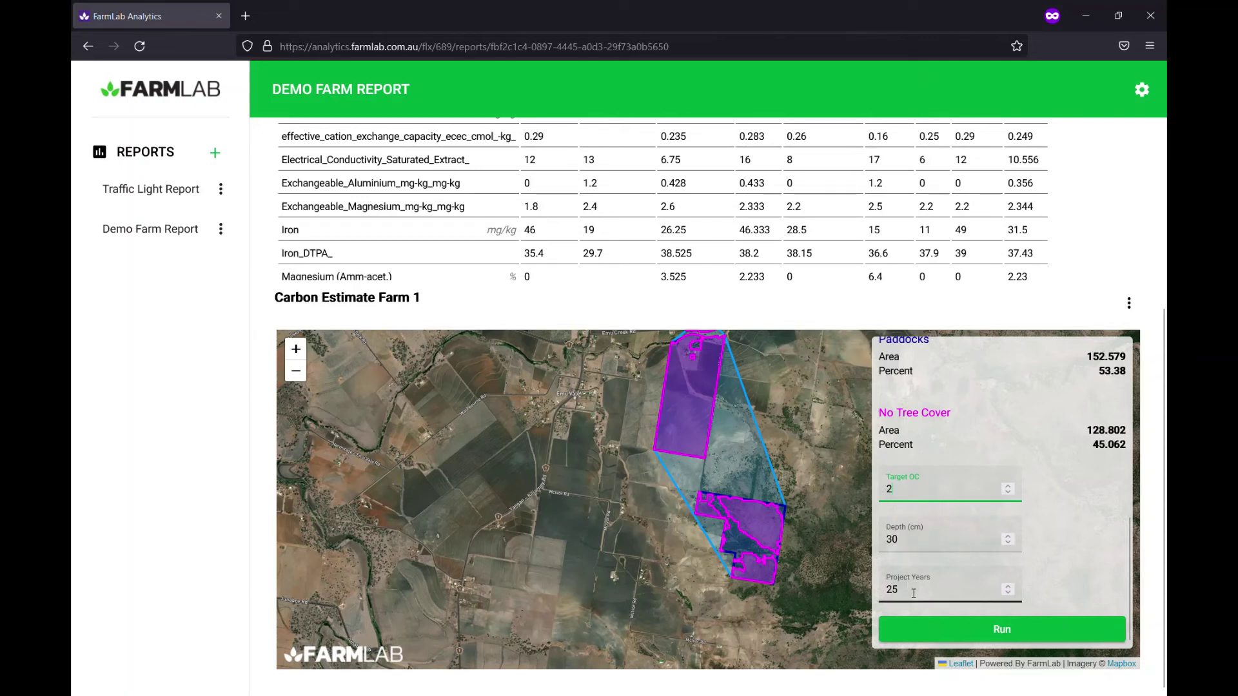
{"action": "left_click", "coordinate": [971, 641]}
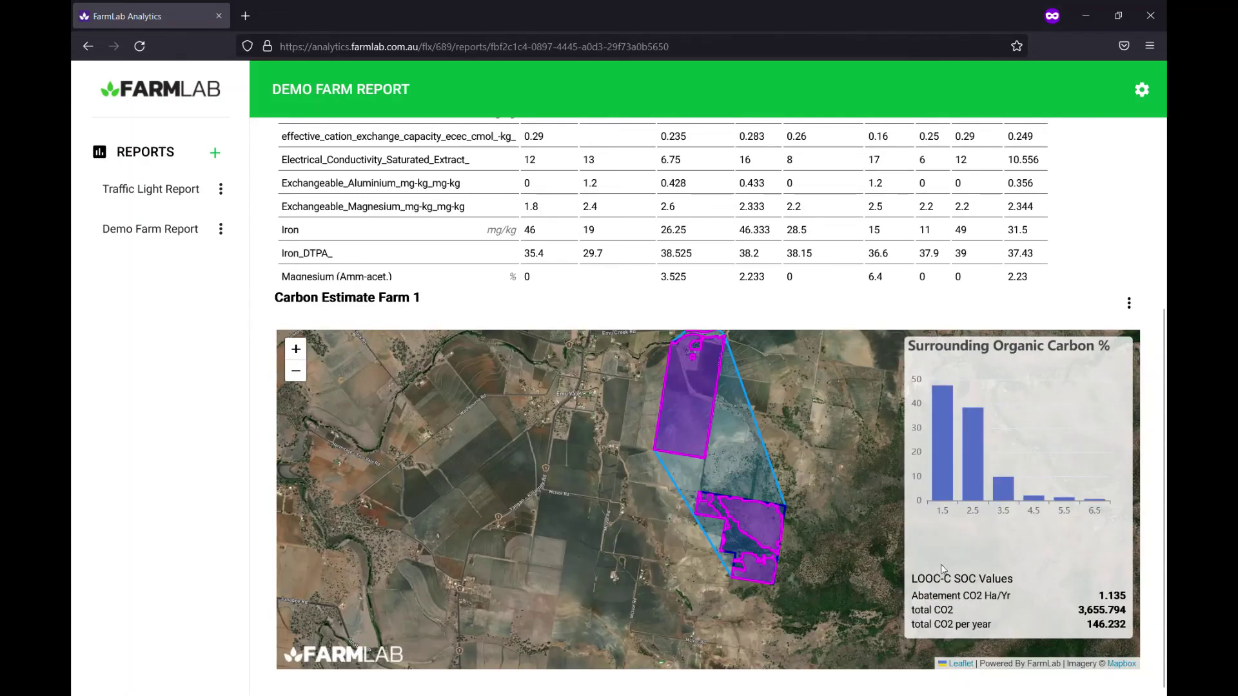